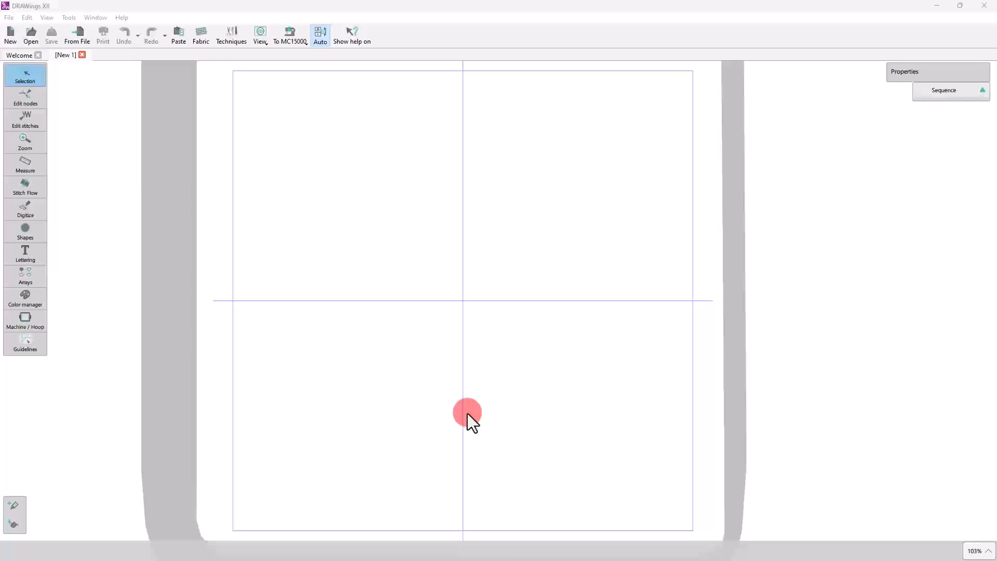
Step: Draw an ellipse about 56.5 mm wide and 24 mm high in the upper-left area of the hoop
click(26, 236)
drag(259, 111, 371, 158)
right_click(338, 179)
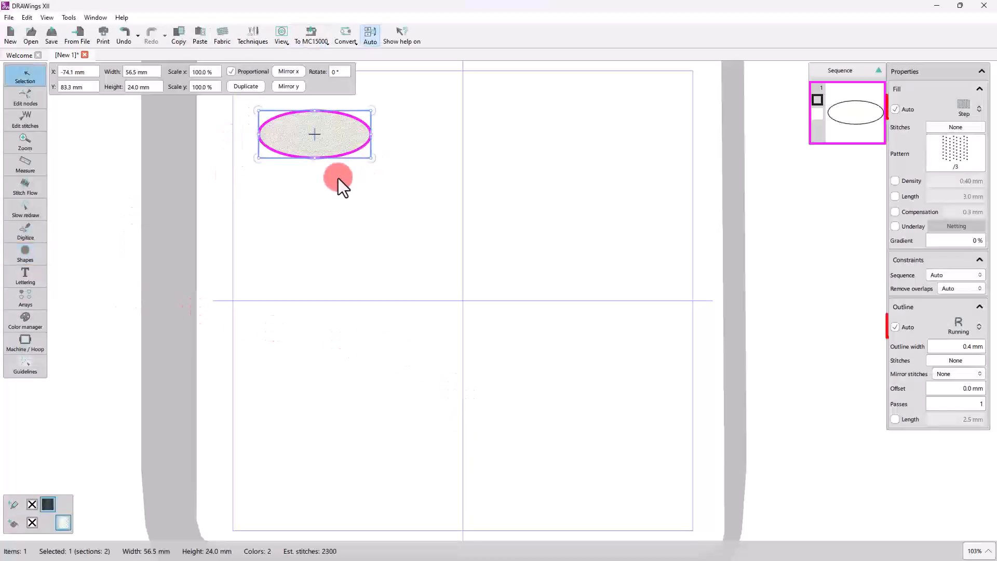
Step: Import the sailboat design with the "into the wind" lettering, place it in the hoop and deselect everything
click(77, 33)
click(88, 66)
click(534, 205)
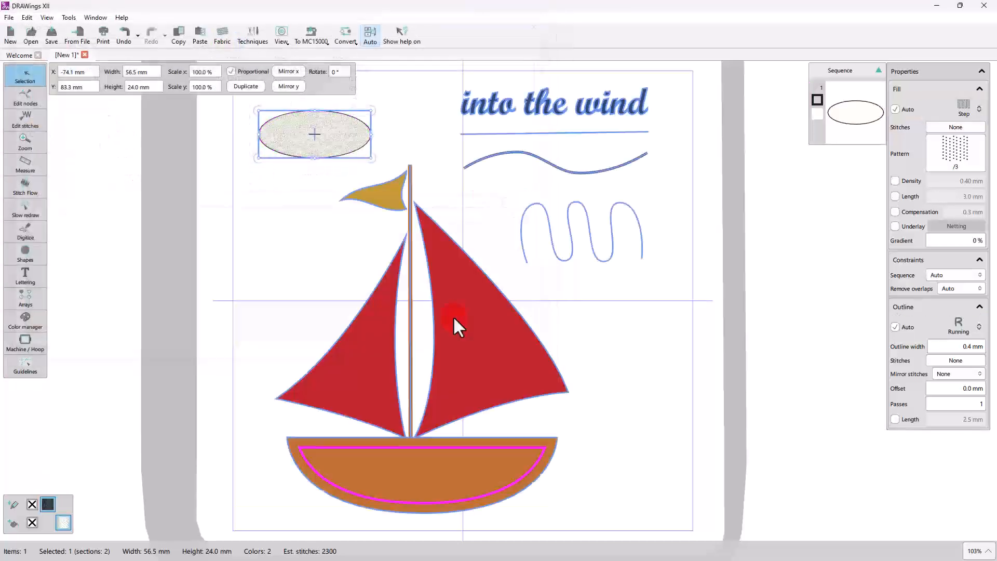
right_click(458, 289)
click(485, 92)
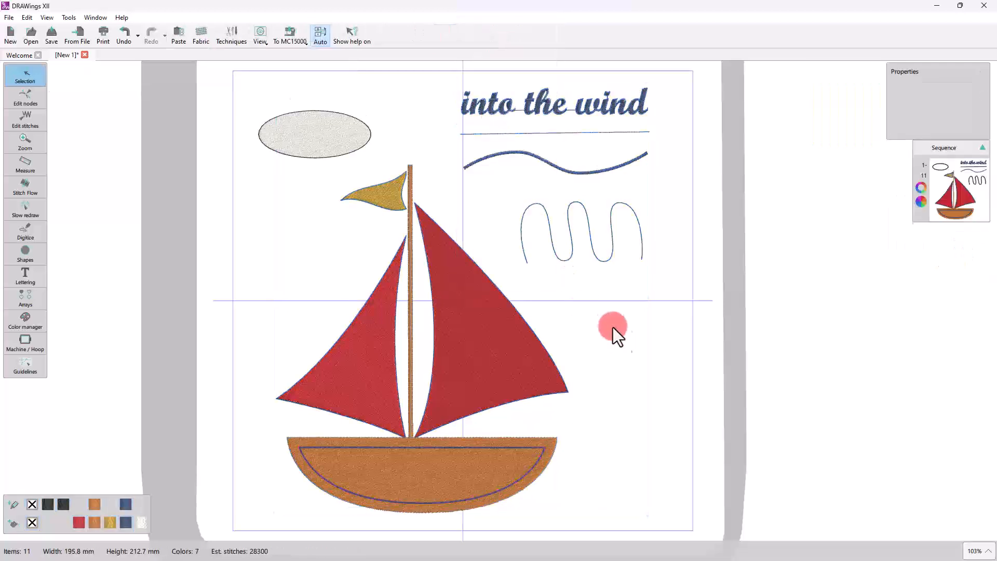
Step: Inspect the automatic fill and outline stitch types of the two sails, the inner hull line and the outer hull
click(460, 298)
click(364, 345)
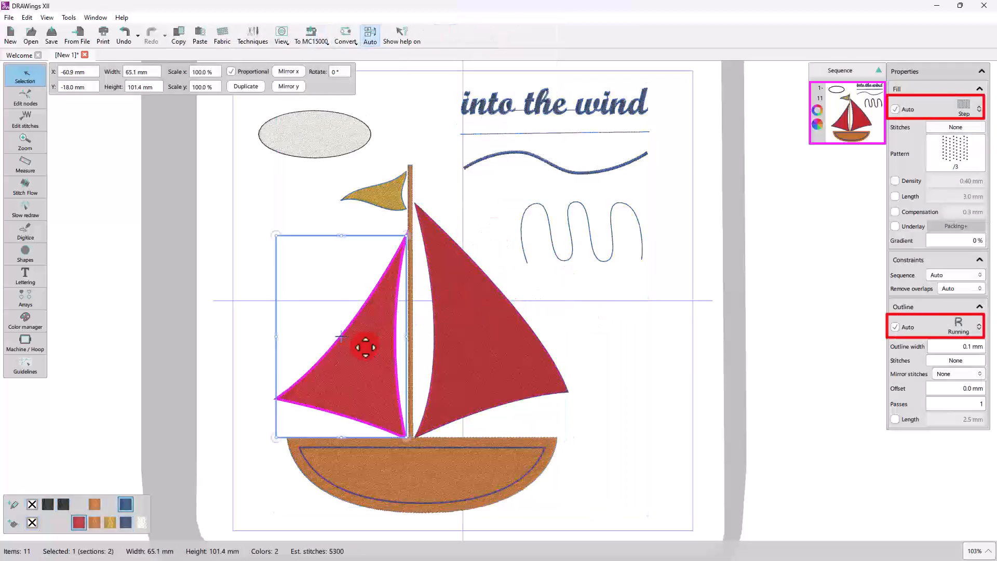
click(294, 207)
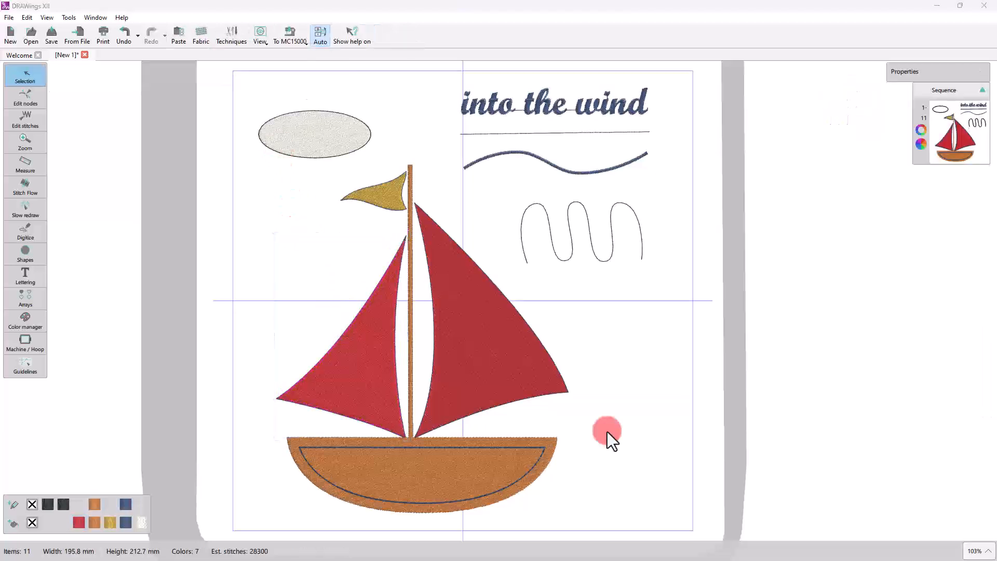
click(522, 367)
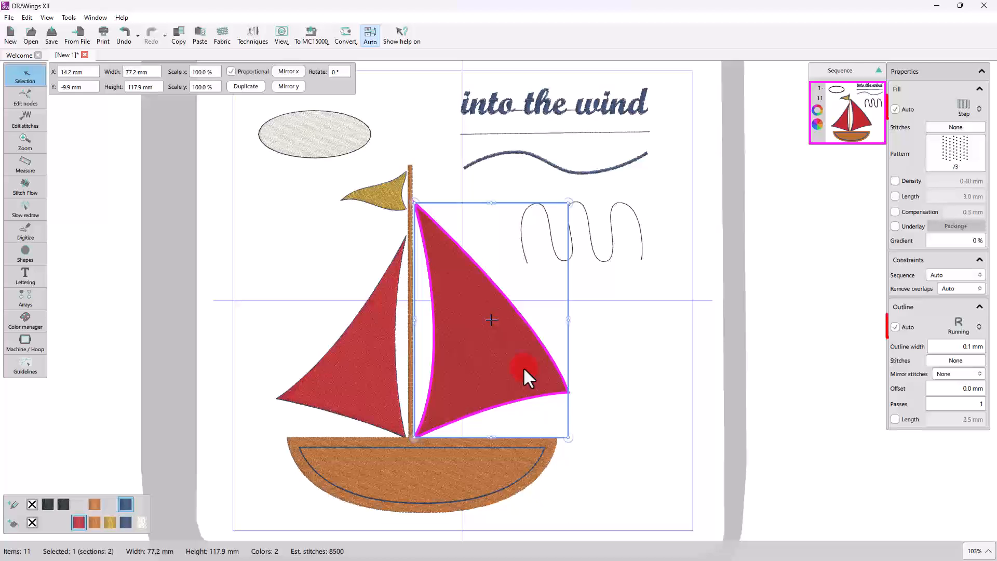
click(356, 384)
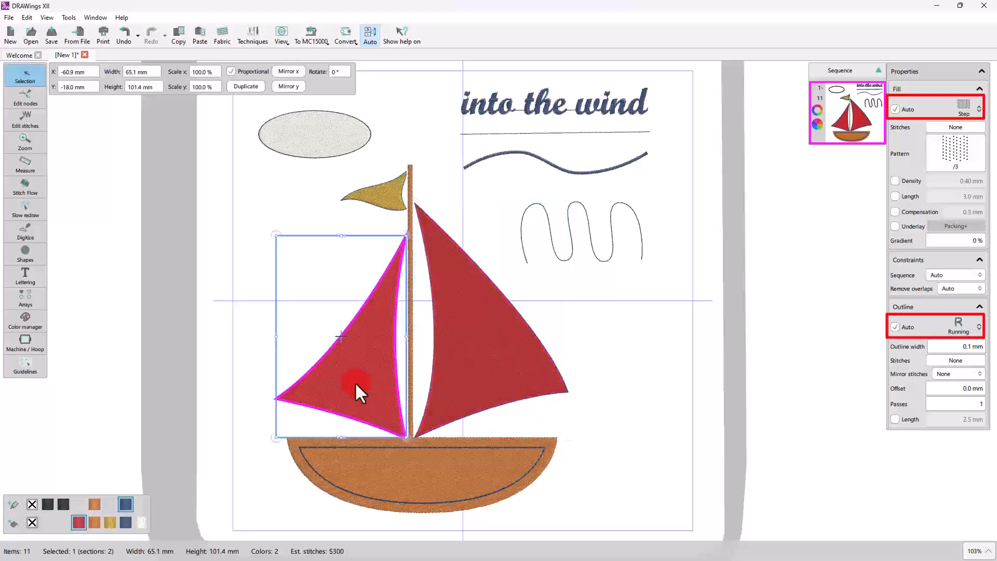
click(408, 448)
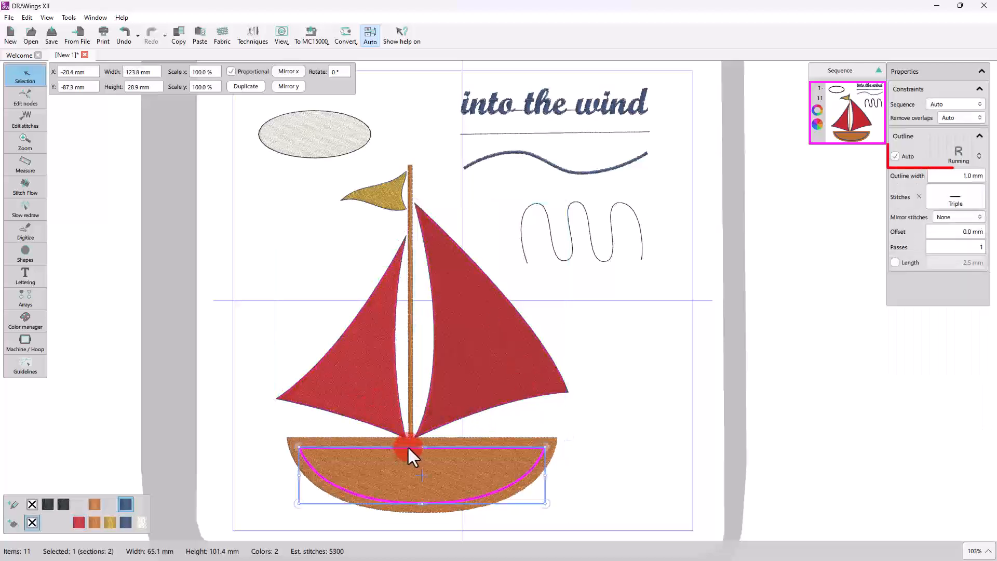
click(349, 441)
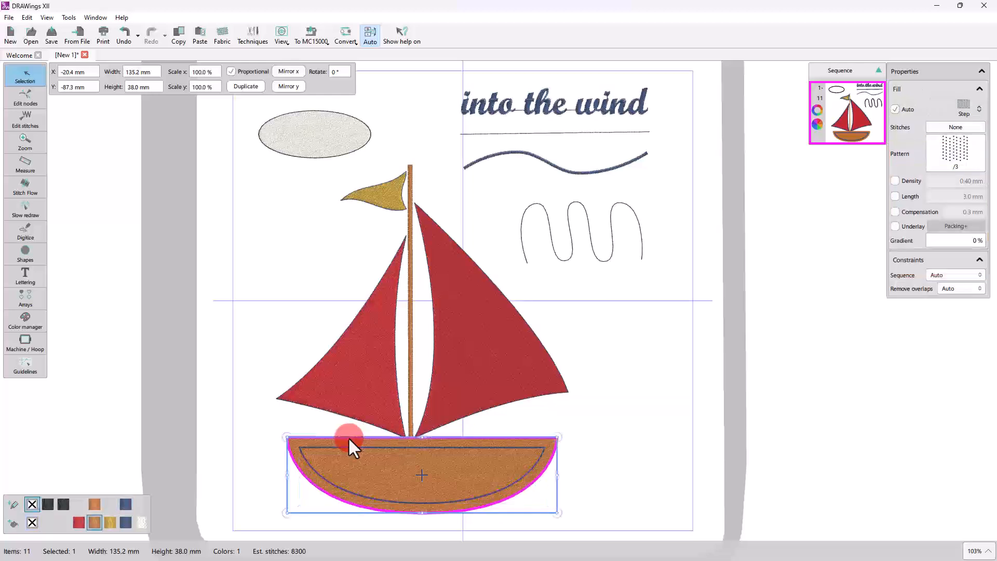
click(313, 332)
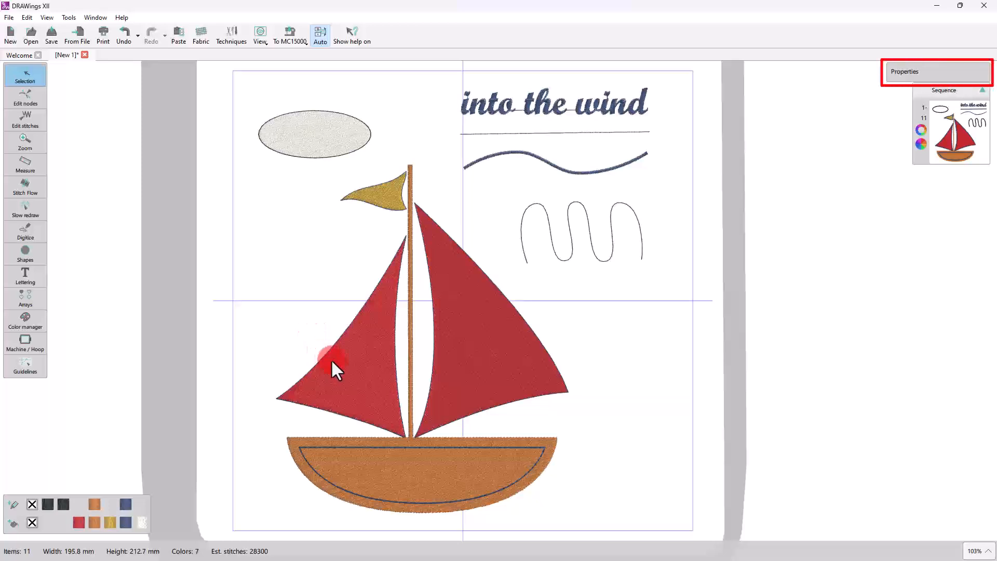
Step: Compare the fill and outline parameters of the sails, the inner hull line, the wavy line and the outer hull
click(479, 356)
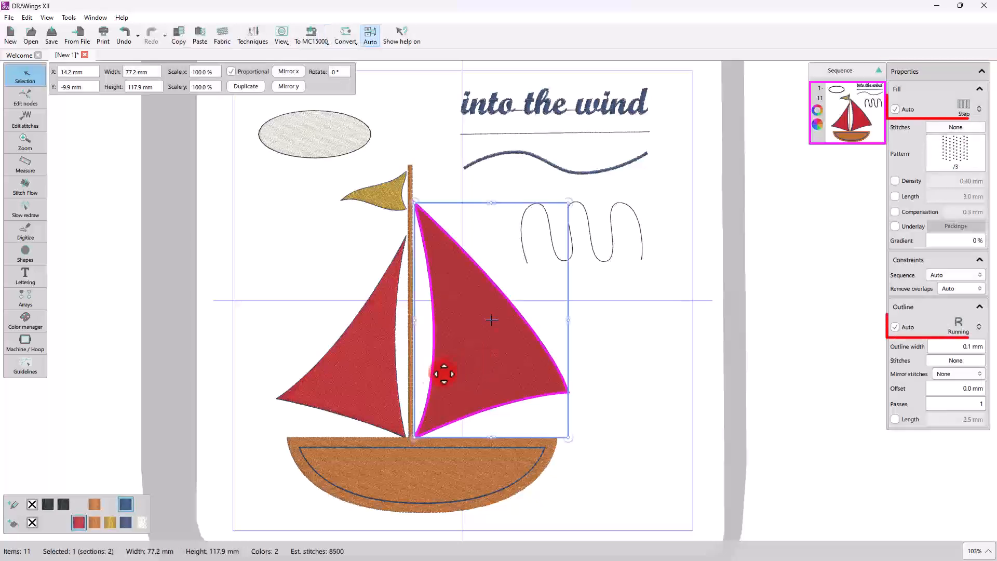
click(408, 445)
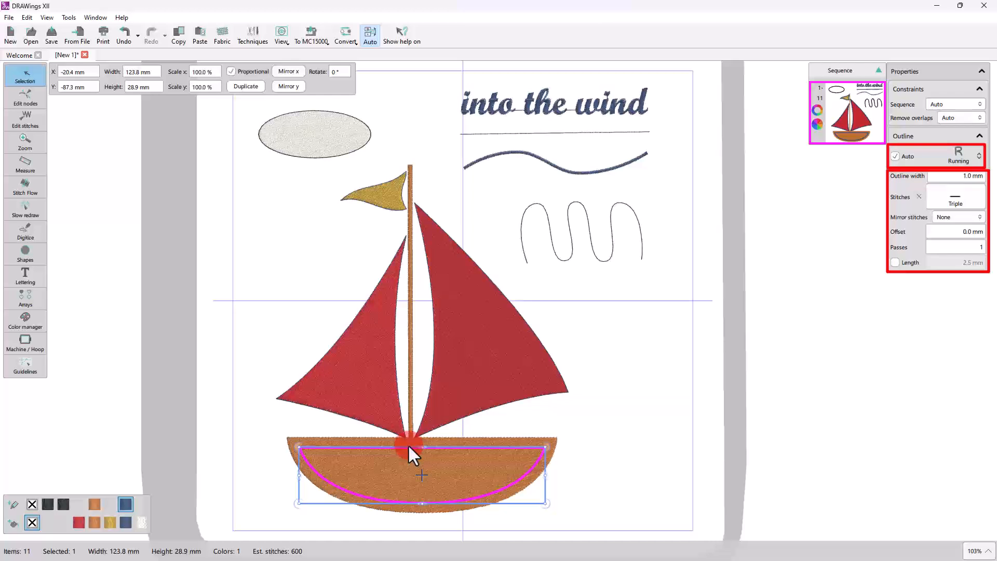
click(464, 352)
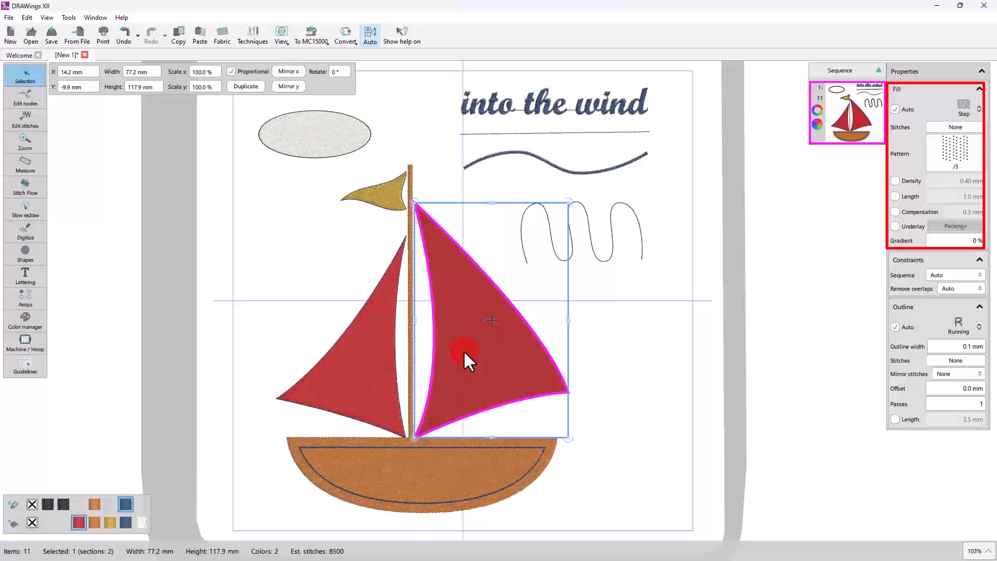
click(532, 158)
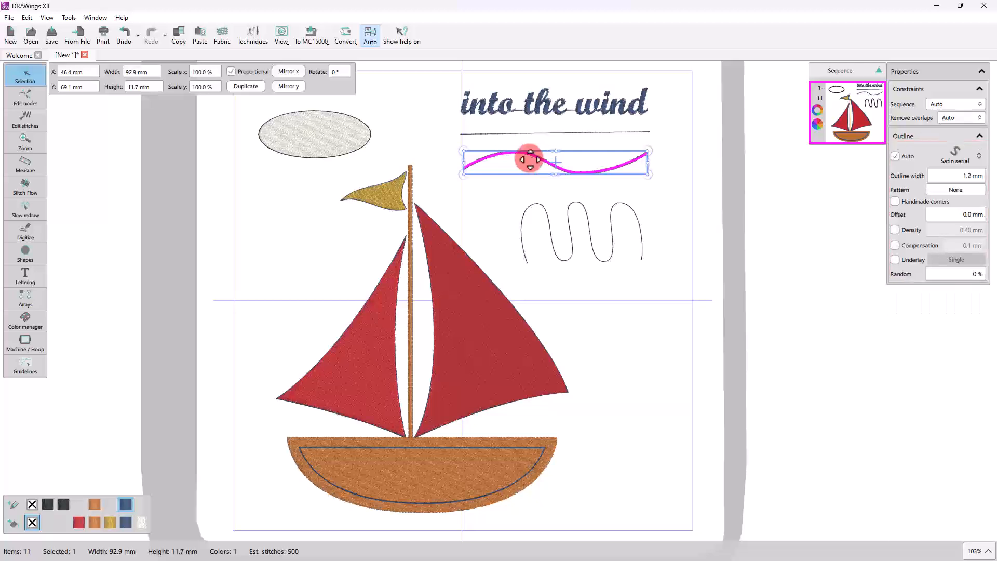
click(388, 448)
click(378, 365)
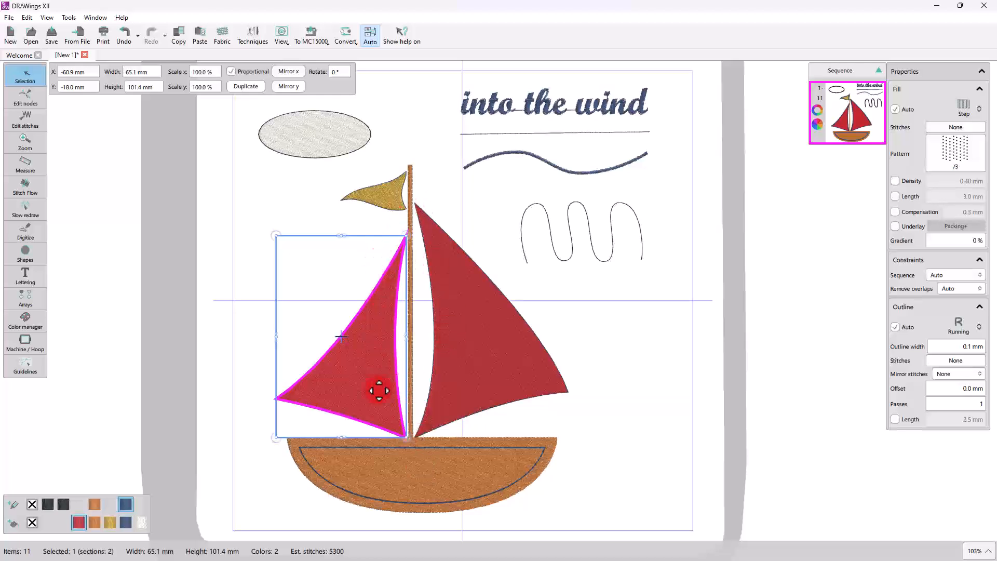
click(369, 475)
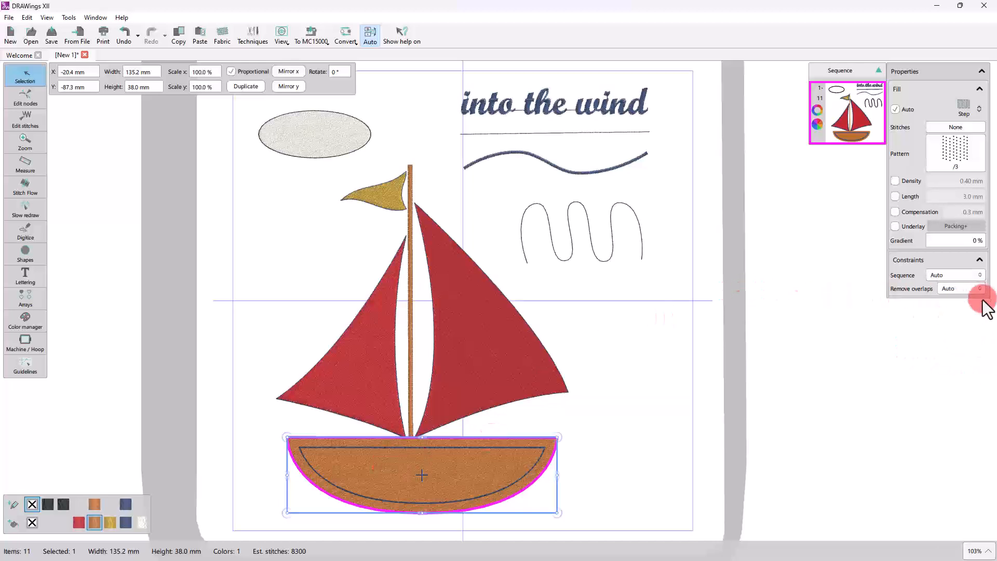
Step: Fill the inner hull shape with red and give the outer hull a blue outline
click(461, 450)
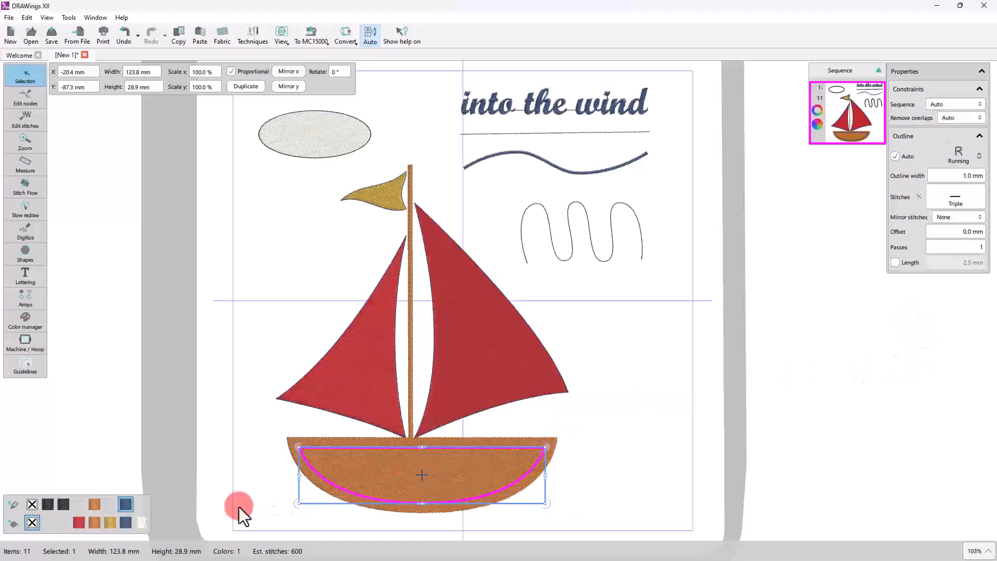
click(76, 523)
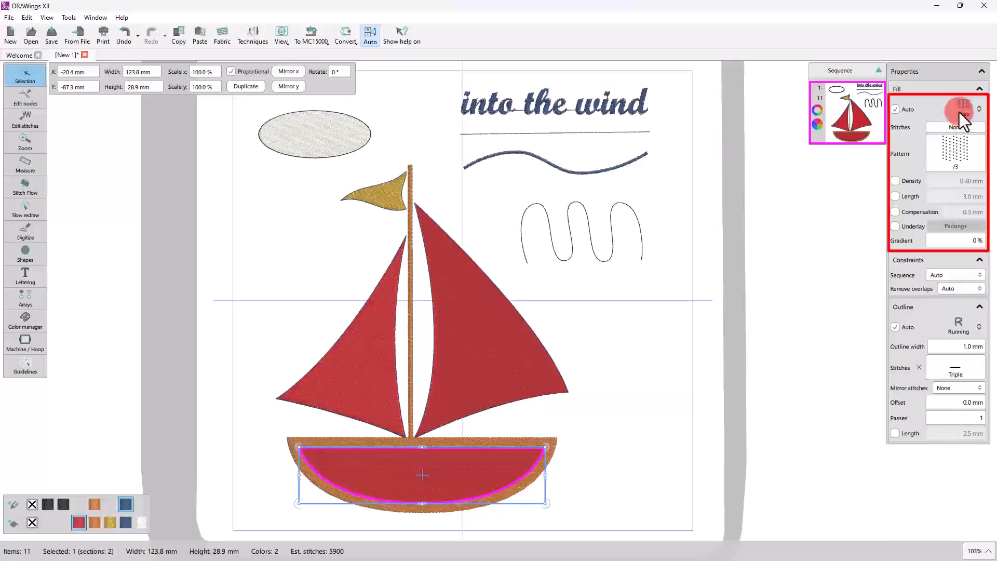
click(555, 449)
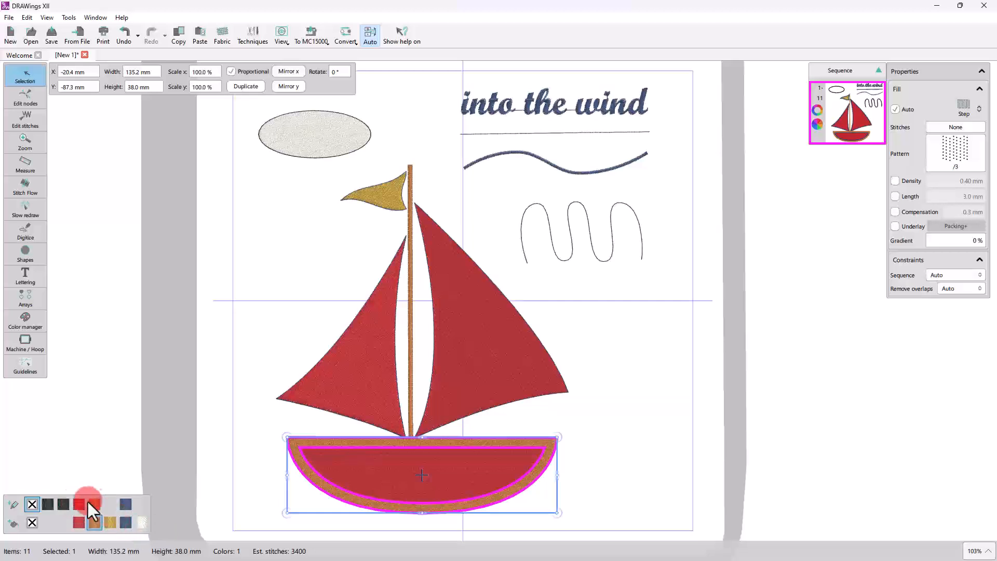
click(126, 504)
click(647, 415)
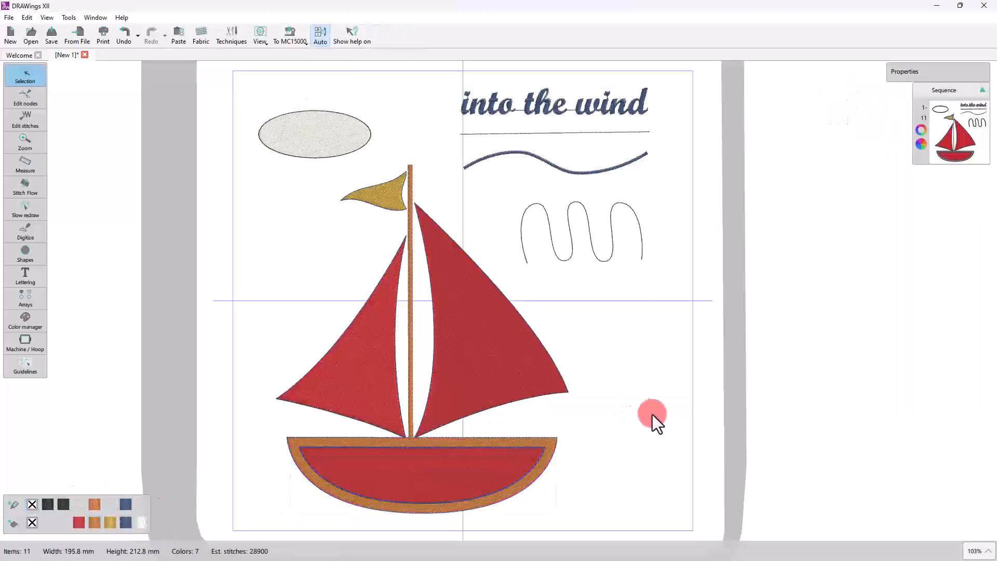
Step: Change the outline stitch type of the outer hull to a thicker one
click(555, 444)
click(957, 332)
click(944, 348)
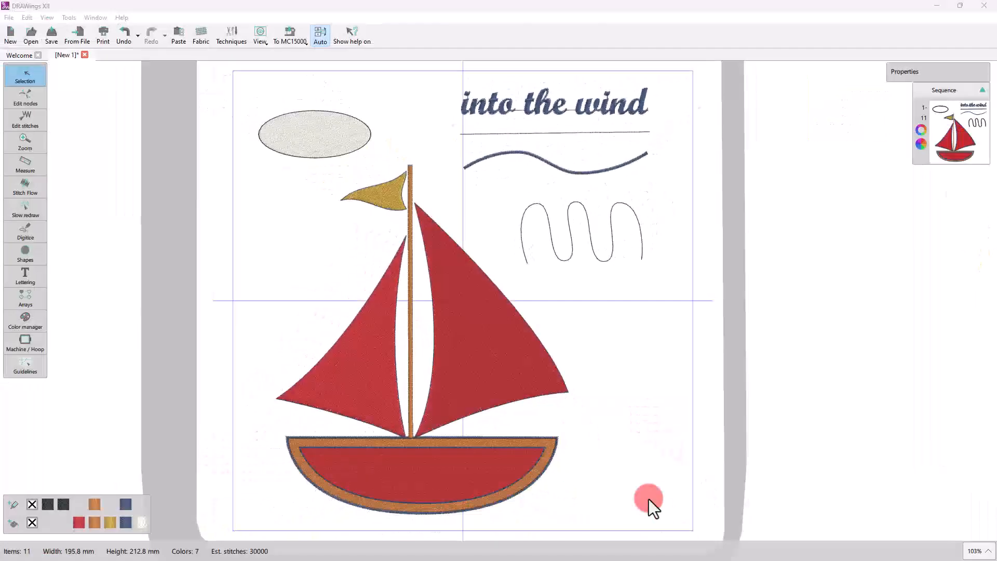
Step: Change the inner hull shape's fill type to Piping with the Flames pattern
click(464, 484)
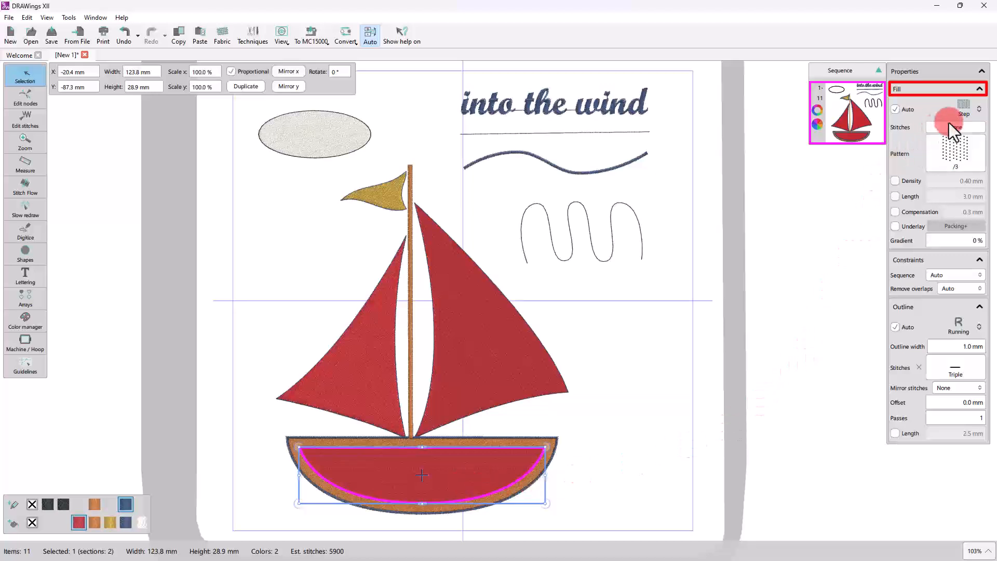
click(965, 109)
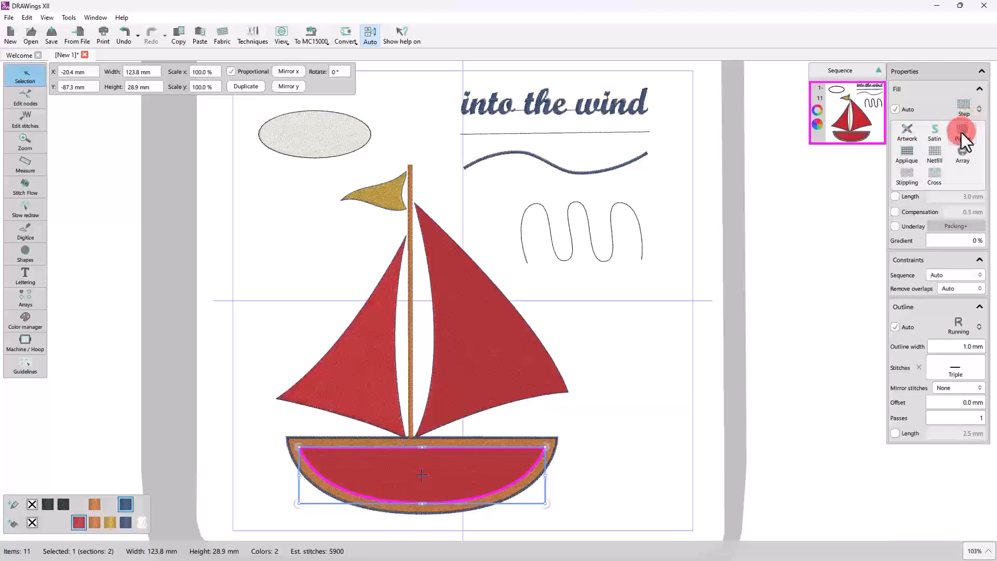
click(961, 133)
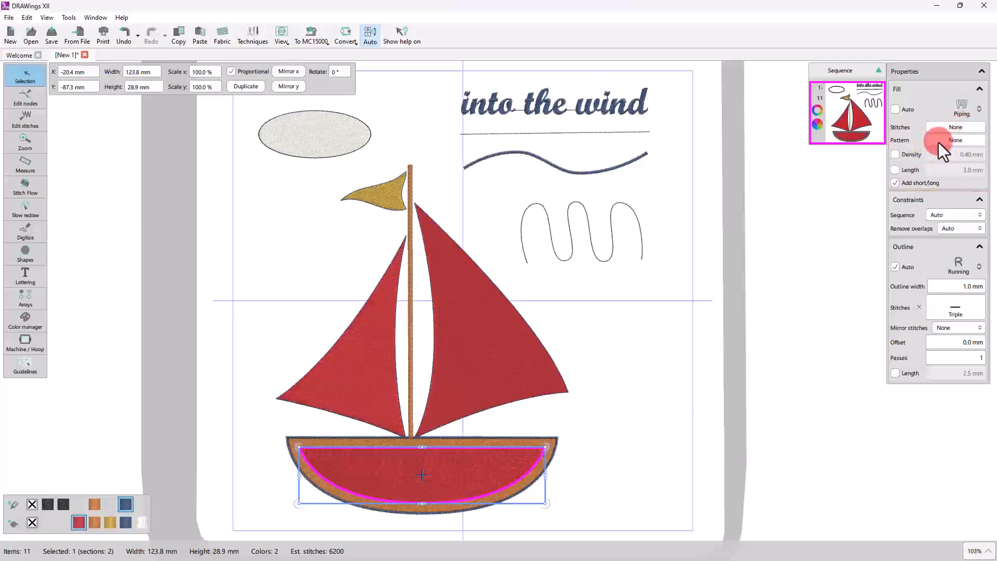
click(956, 140)
click(939, 150)
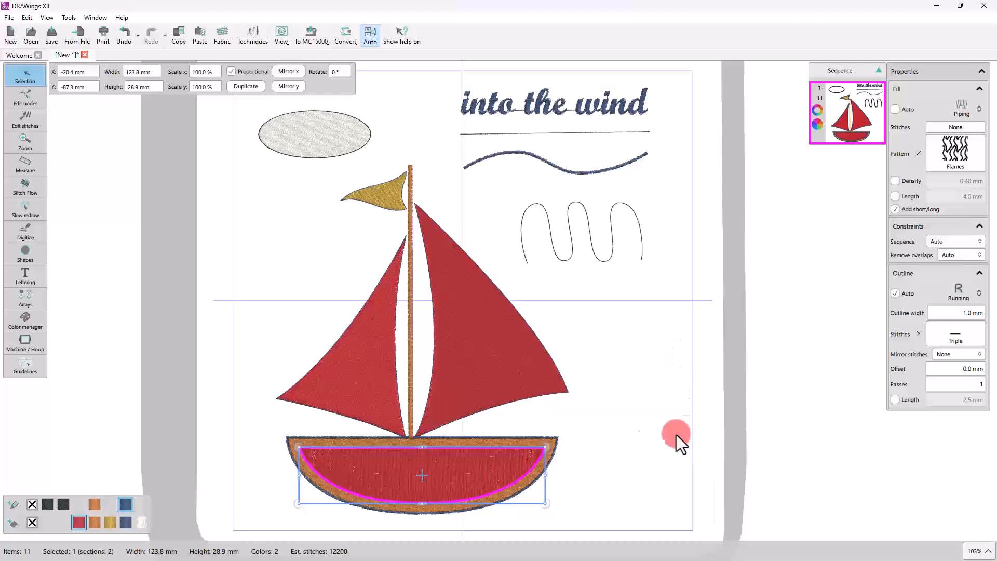
Step: Set the wavy line's outline type to Running and apply decorative stitch 04
click(567, 169)
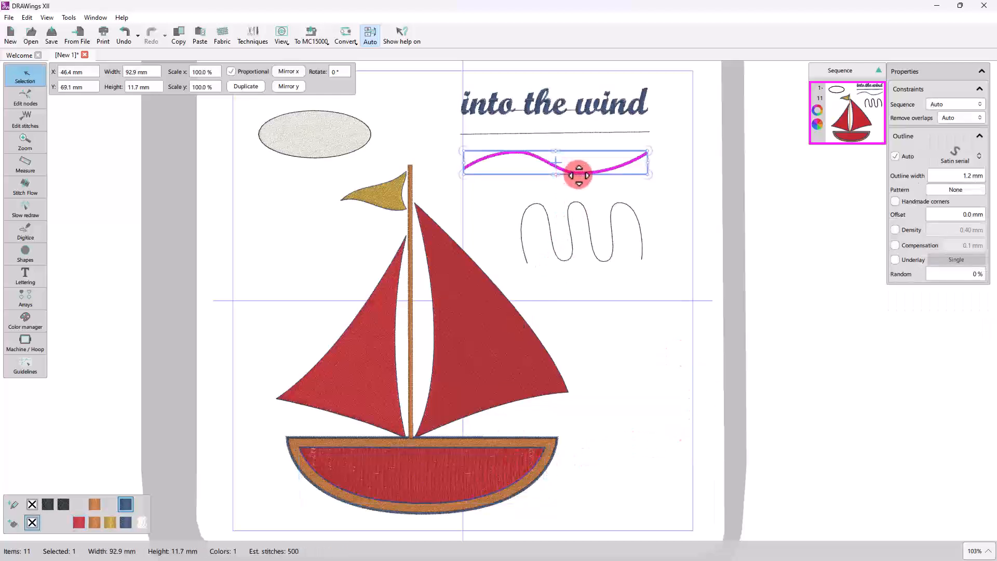
click(958, 159)
click(949, 180)
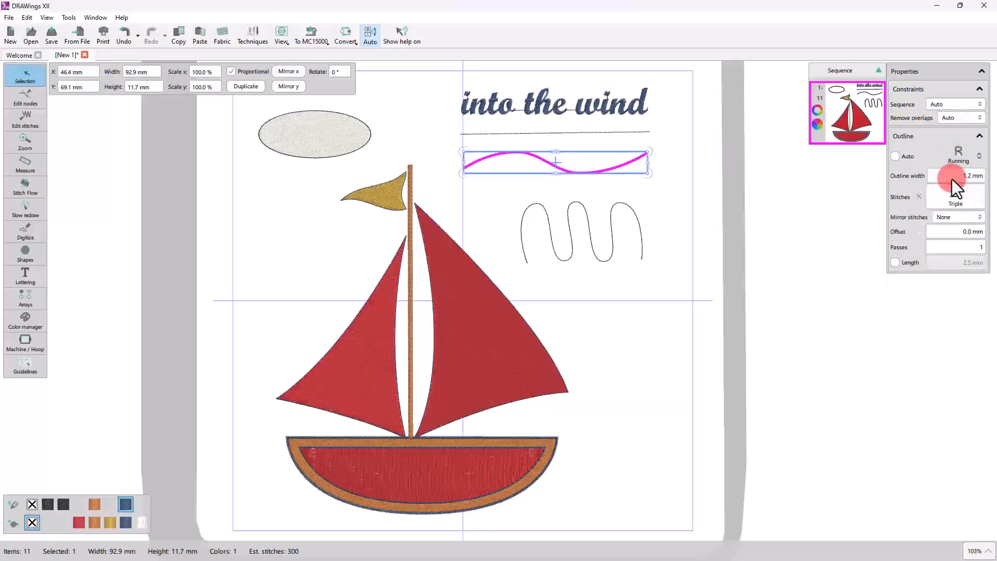
click(953, 201)
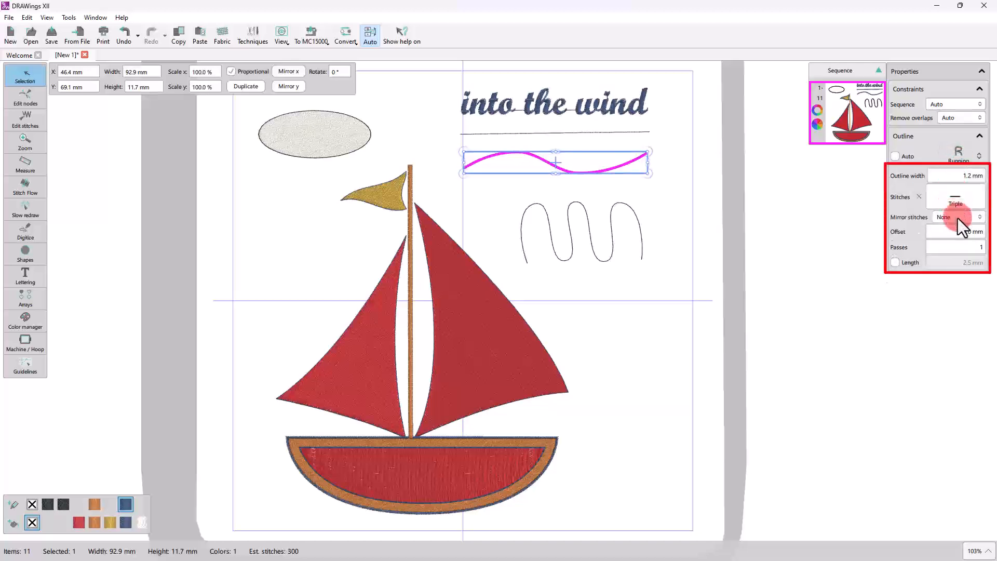
click(960, 201)
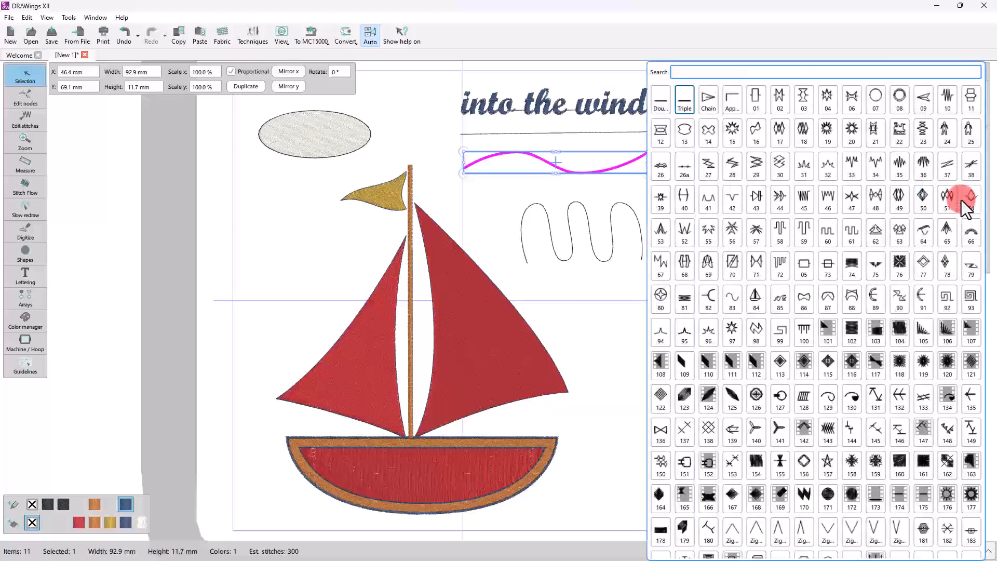
click(826, 99)
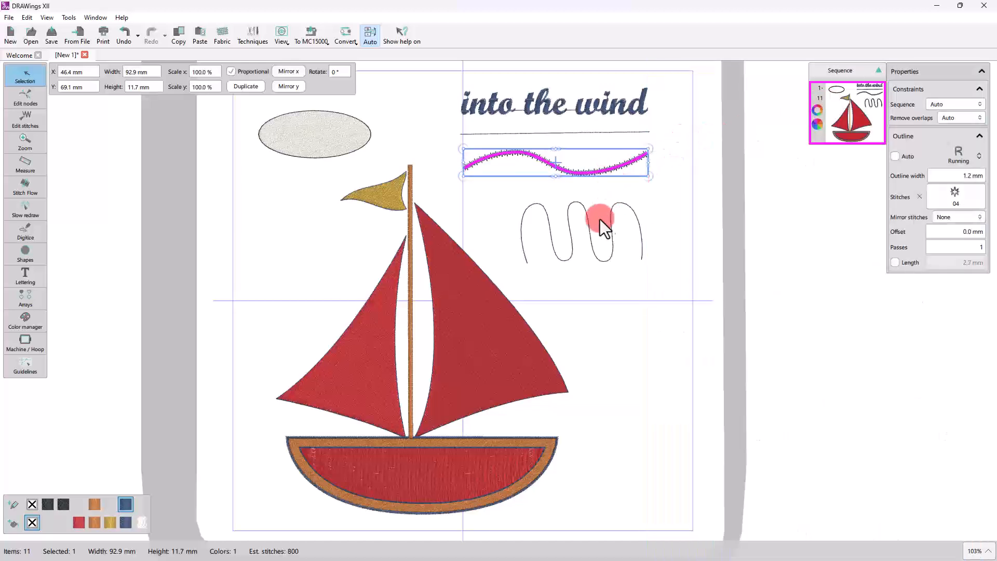
Step: Apply decorative stitch 02 to the looping line below the wavy line and deselect it
click(591, 230)
click(953, 188)
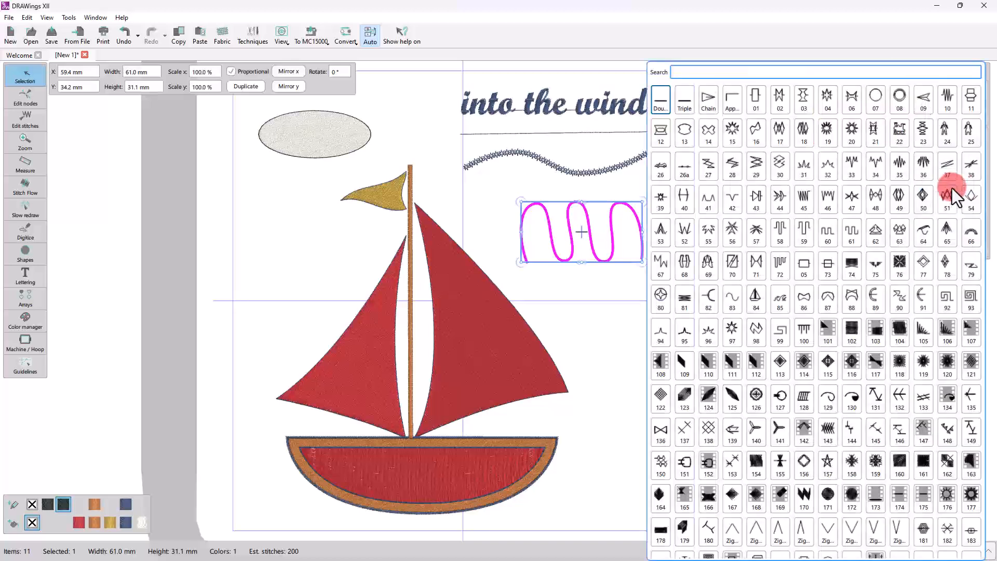
click(781, 97)
click(635, 288)
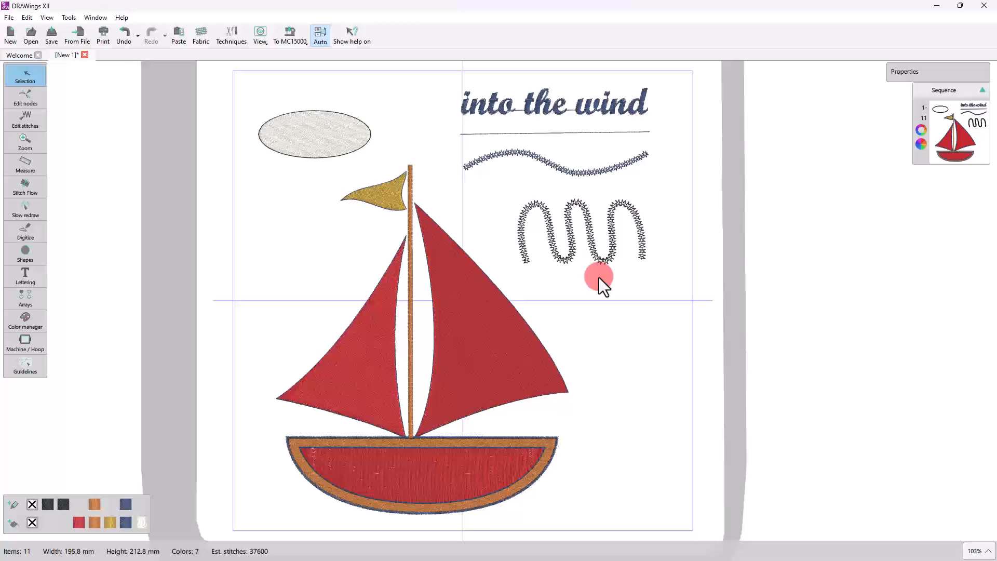
Step: Compare the Auto option in the fill properties of the right sail and the inner hull shape
click(496, 323)
click(487, 470)
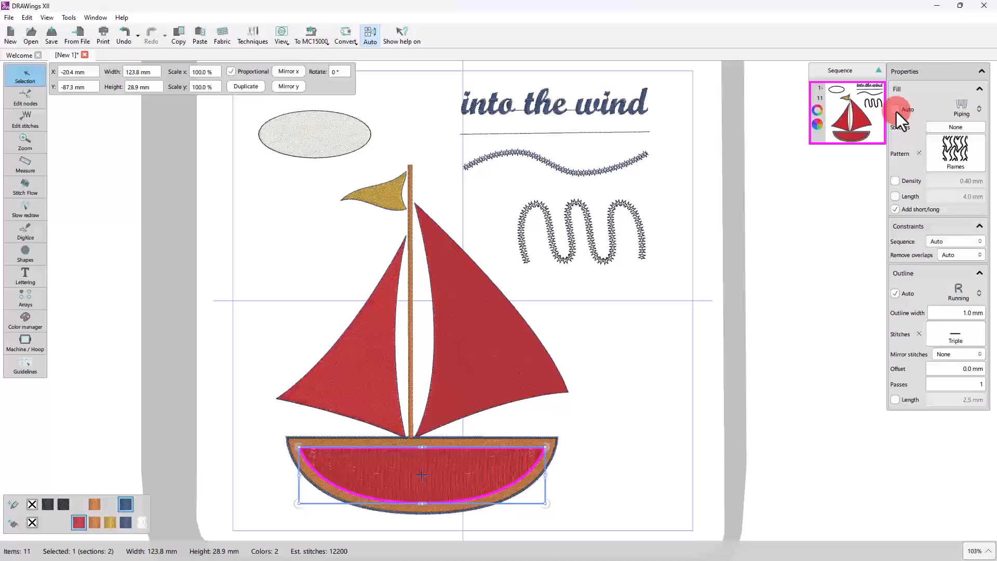
click(513, 340)
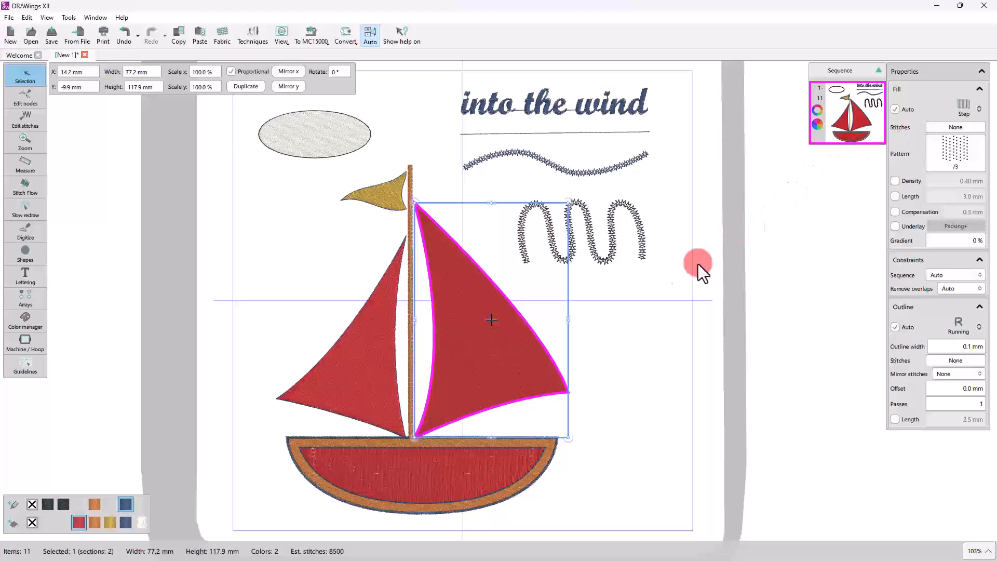
click(479, 475)
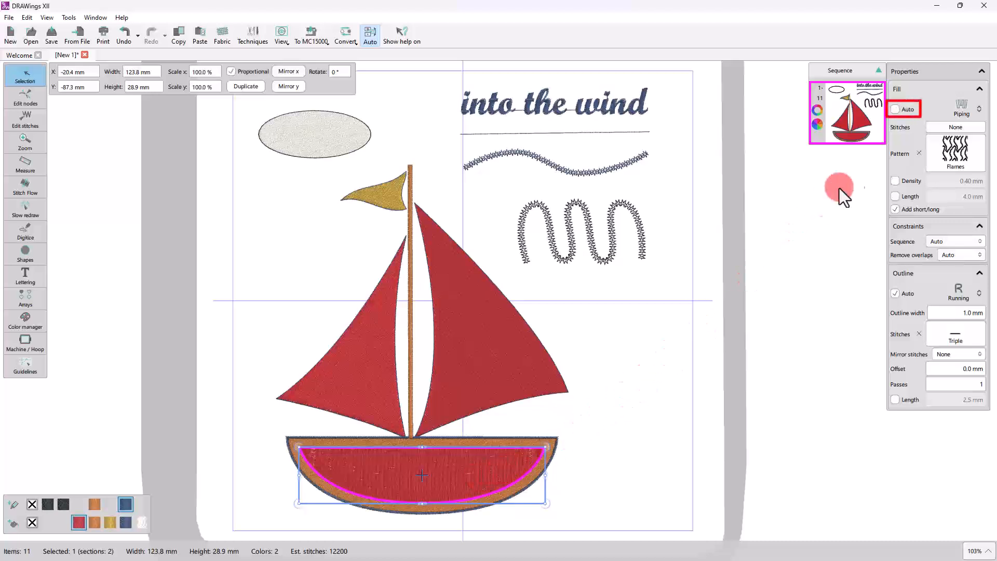
Step: Turn on Auto for the inner hull shape's fill and look over the available techniques without changing them
click(895, 109)
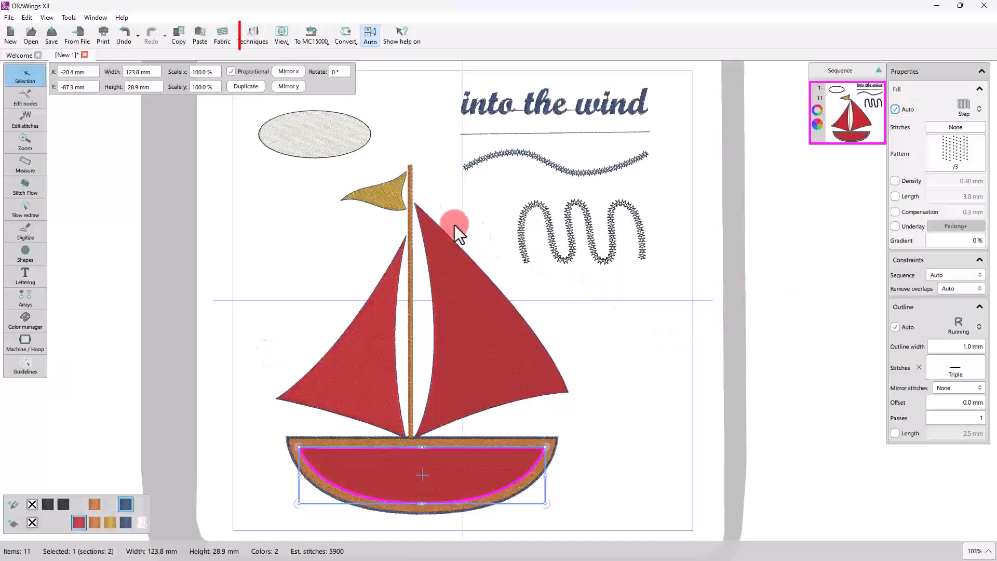
click(254, 36)
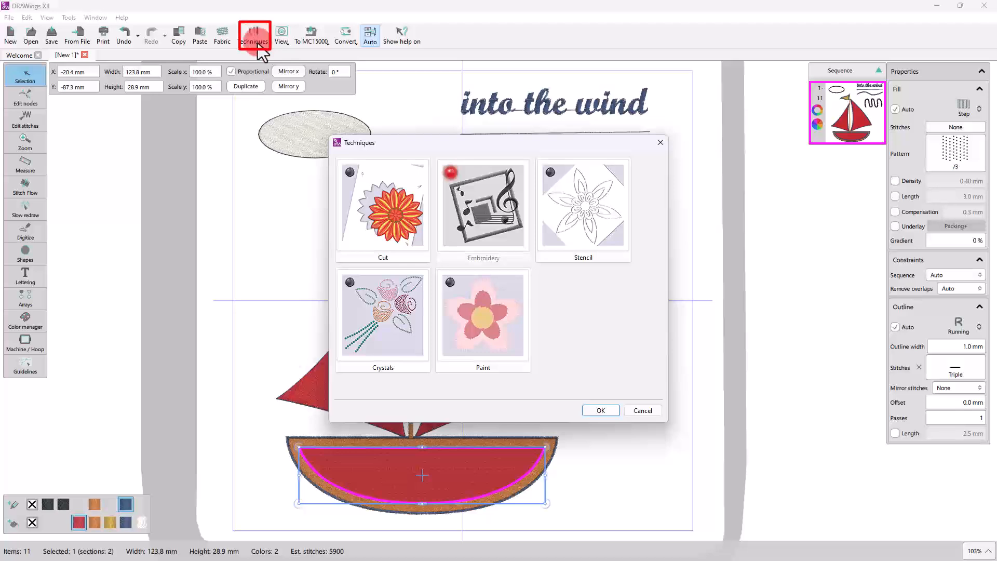
click(498, 294)
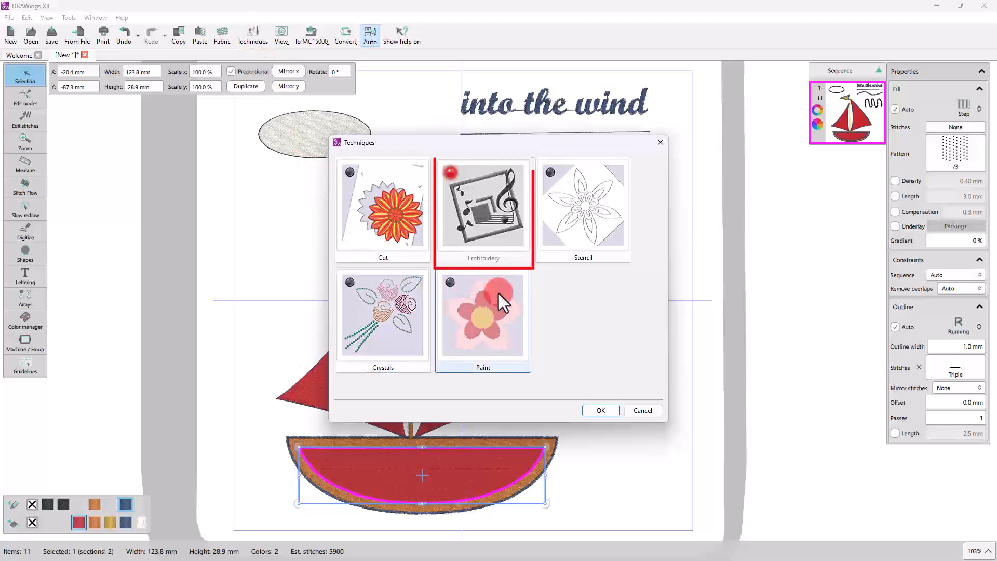
click(644, 413)
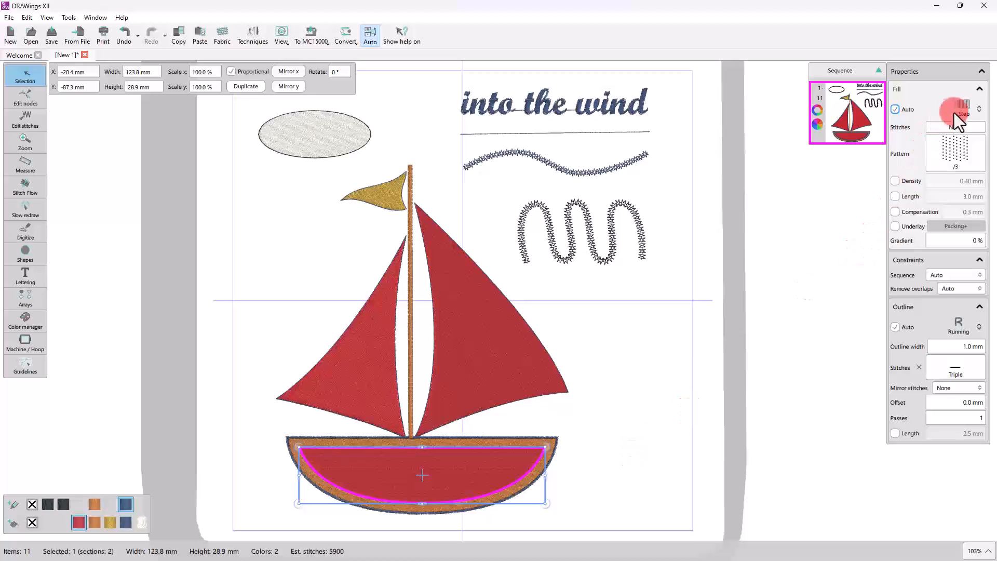
Step: List the inner hull shape's fill types and enable the Paint technique alongside Embroidery
click(970, 105)
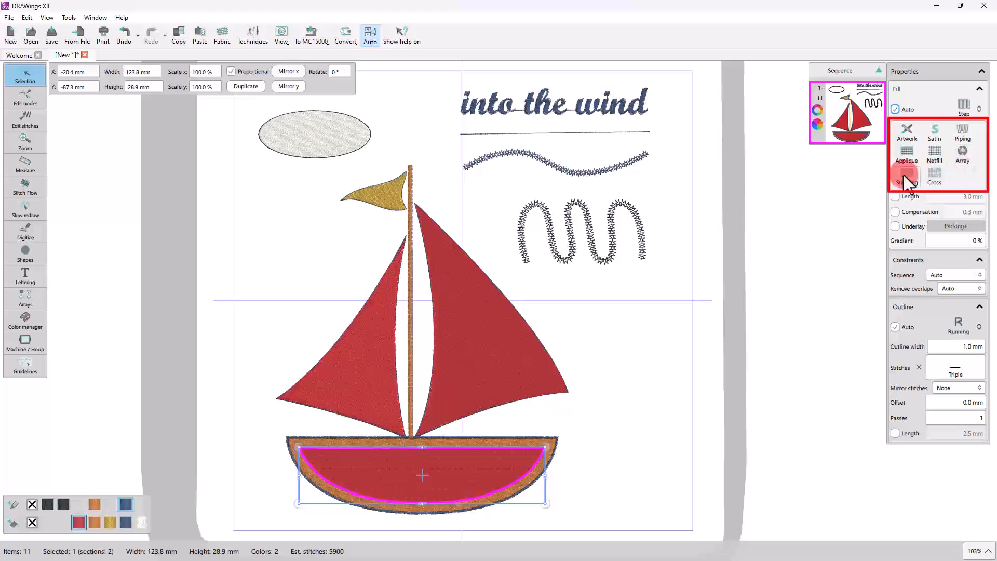
click(253, 36)
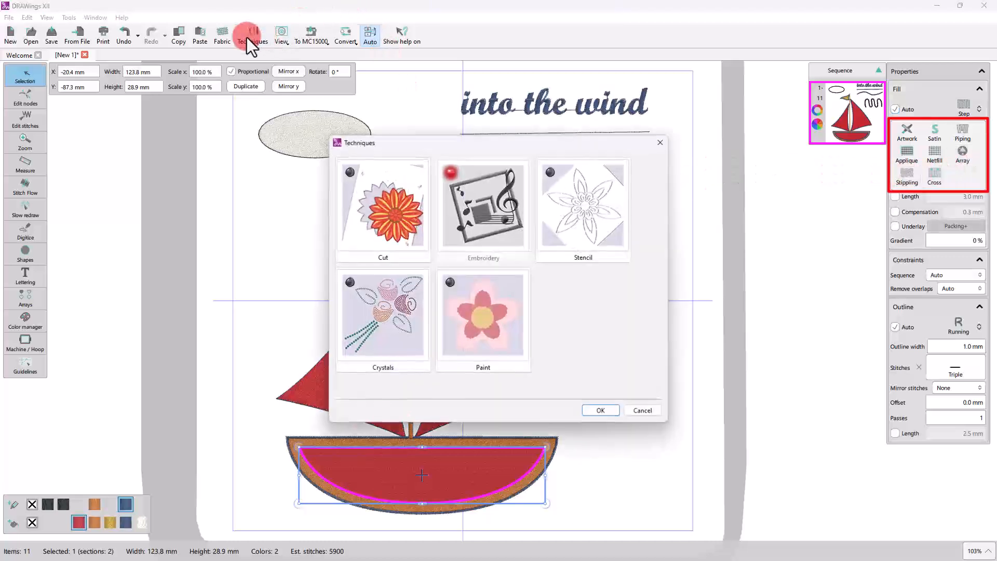
click(531, 370)
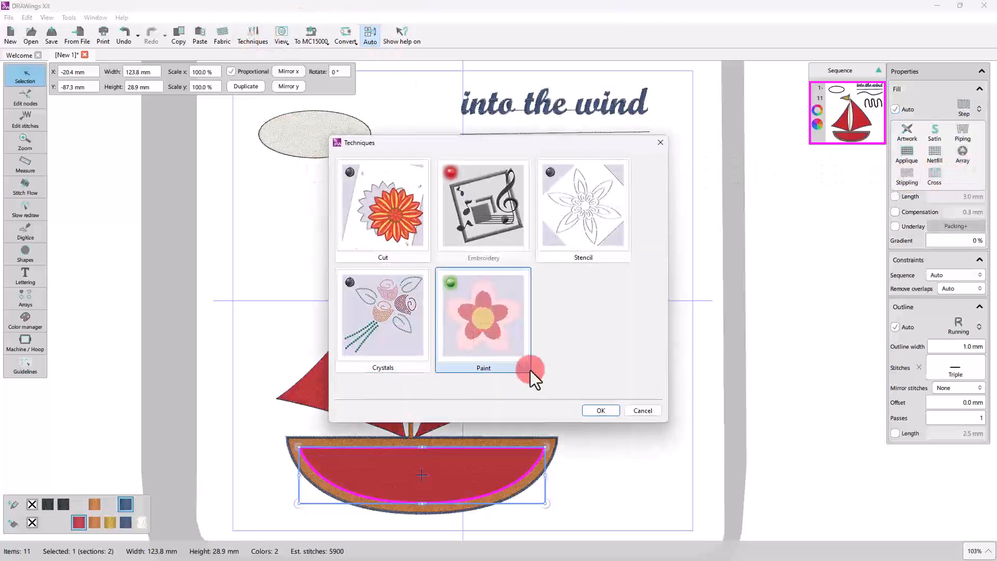
click(597, 410)
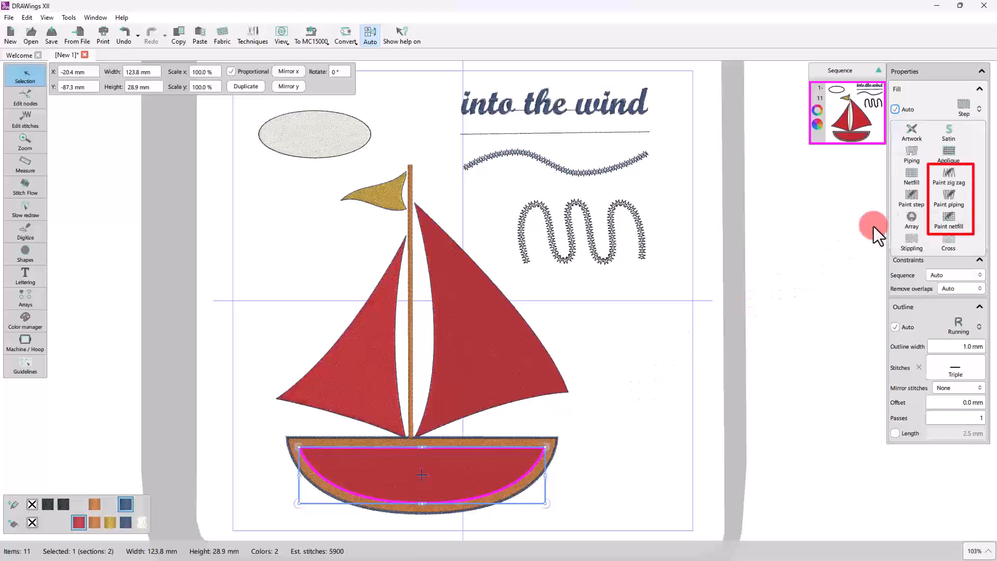